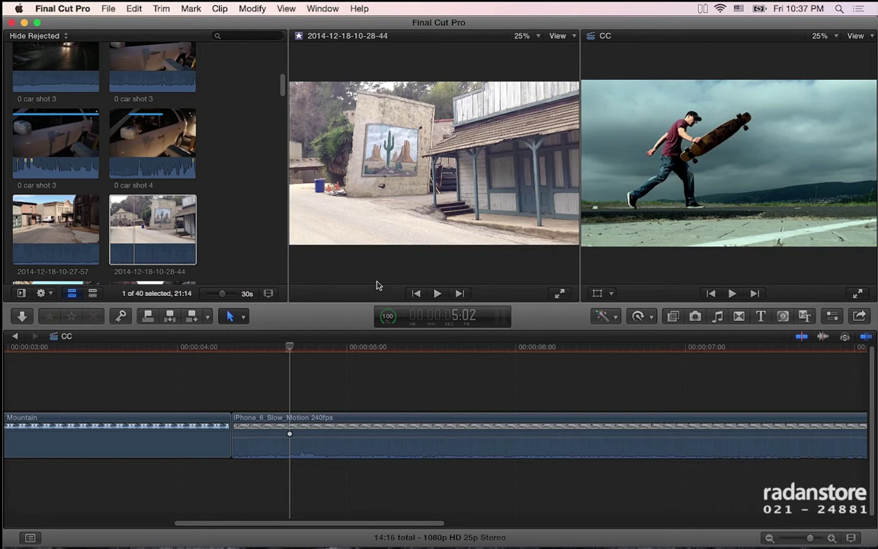
# Reveal the Window > Go To submenu listing Browser, Viewer, Timeline and Inspector.
pyautogui.click(322, 9)
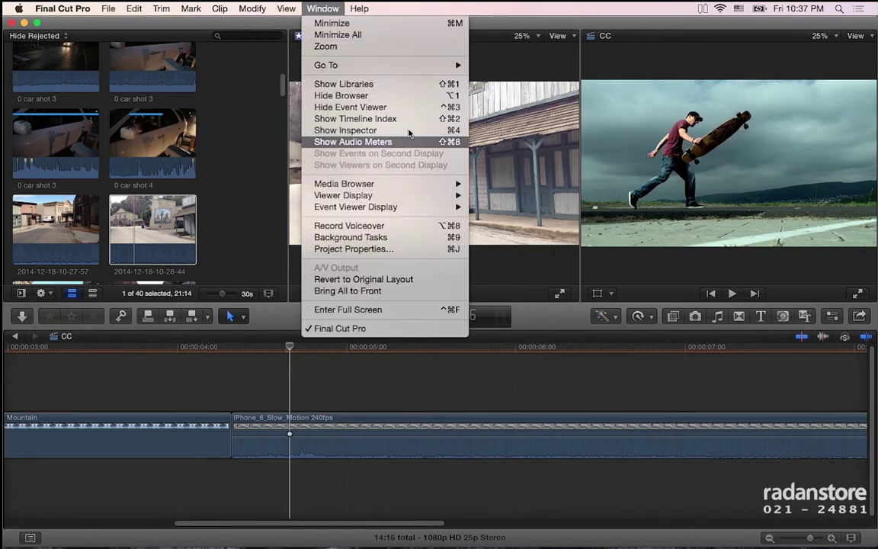
pyautogui.moveTo(412, 66)
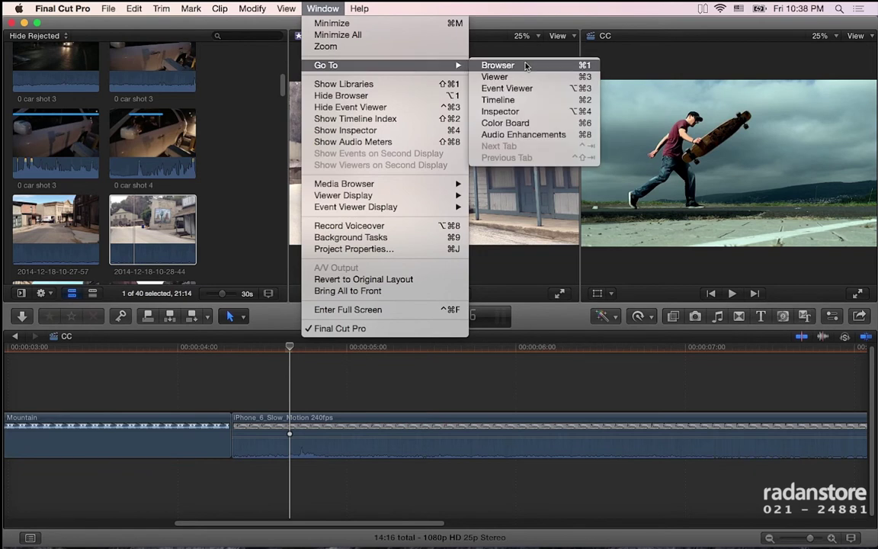
# Show the Inspector through Window > Go To > Inspector, then hide it with Hide Inspector.
pyautogui.click(534, 114)
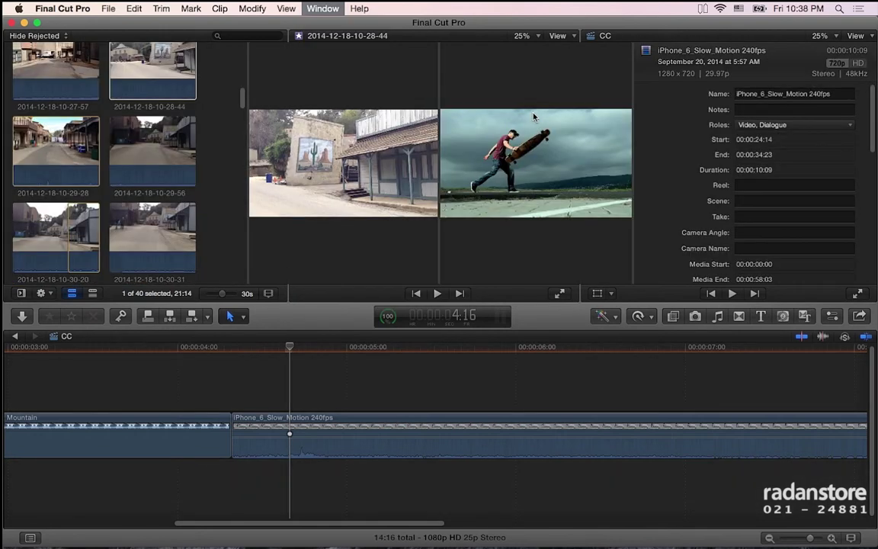
pyautogui.click(324, 8)
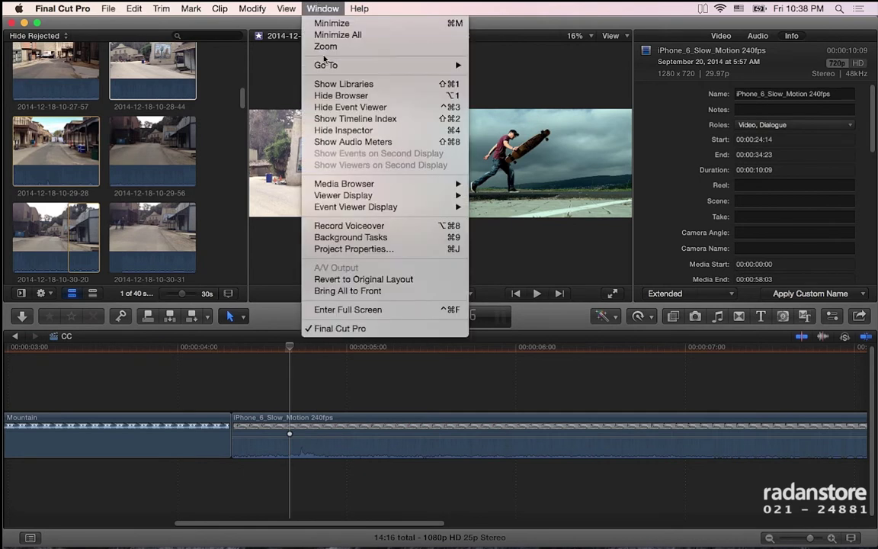
pyautogui.moveTo(344, 65)
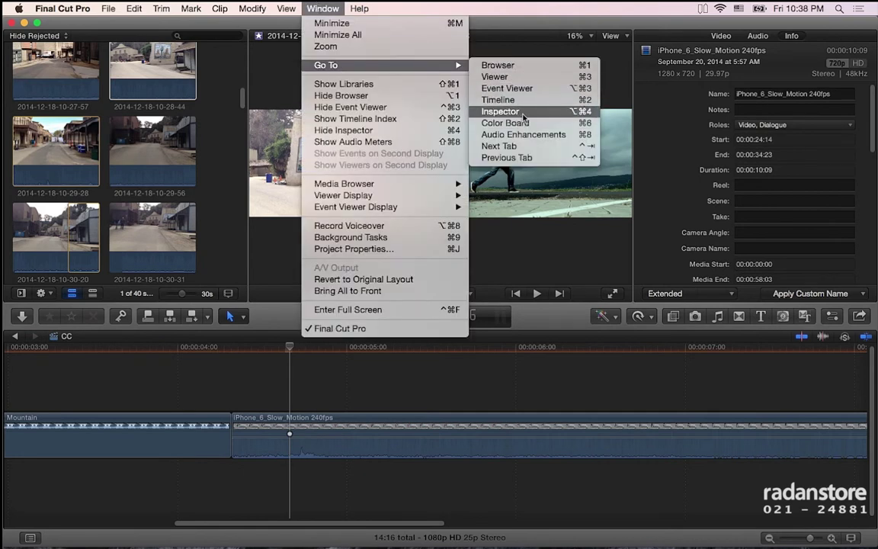
pyautogui.click(474, 112)
pyautogui.click(323, 9)
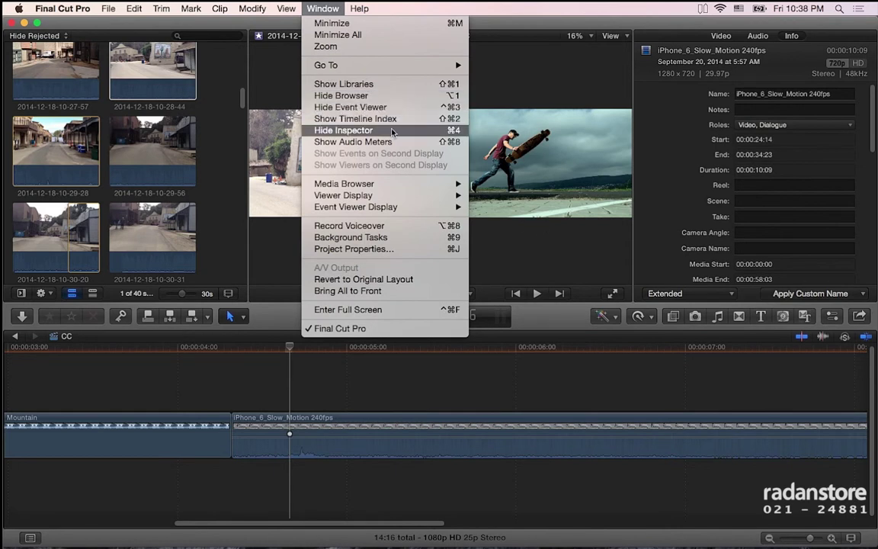
pyautogui.click(392, 131)
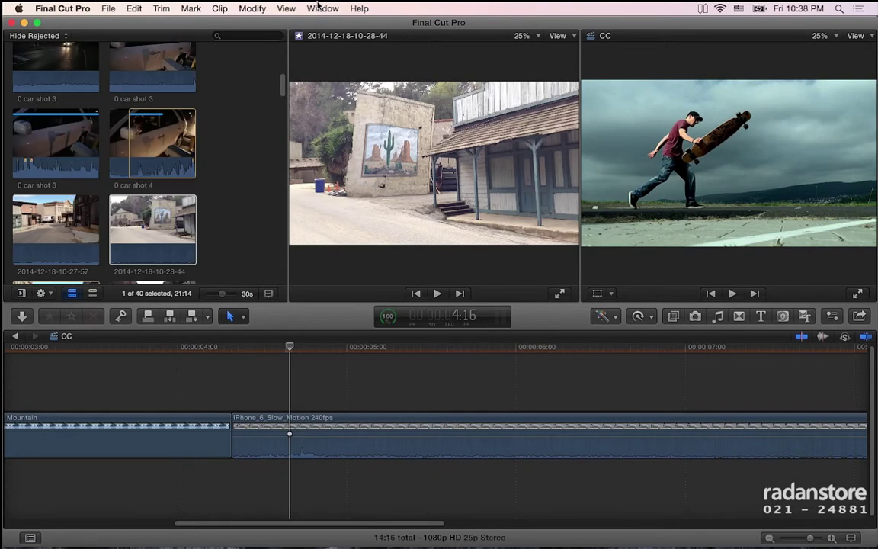
# Toggle the Inspector on with Show Inspector and off again with Hide Inspector.
pyautogui.click(321, 10)
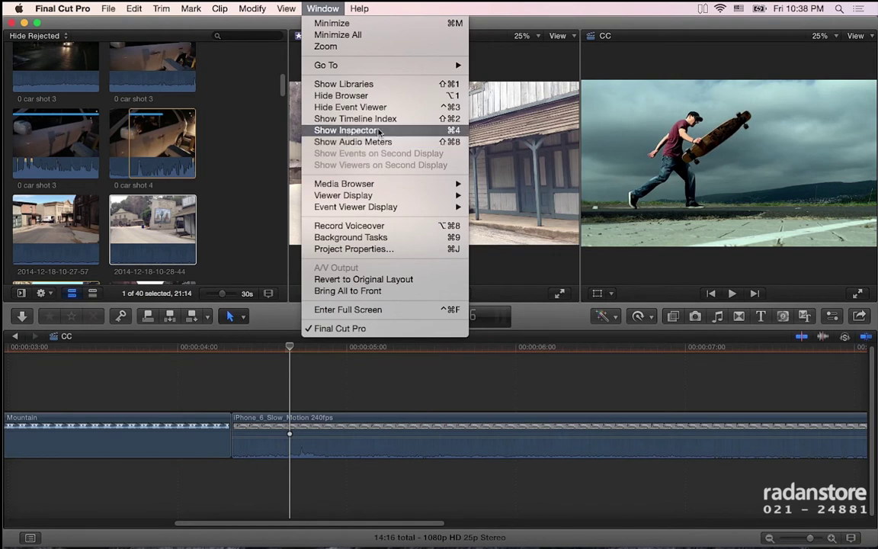
pyautogui.click(379, 132)
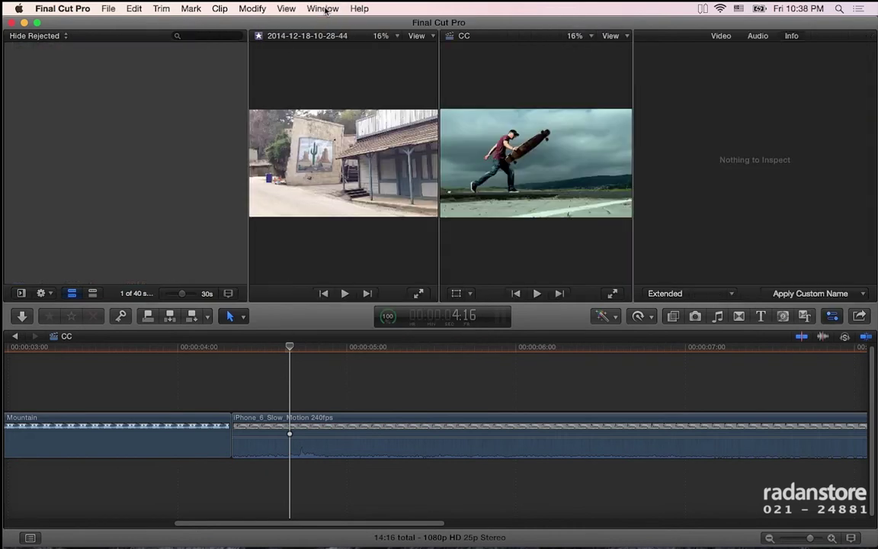
pyautogui.click(323, 8)
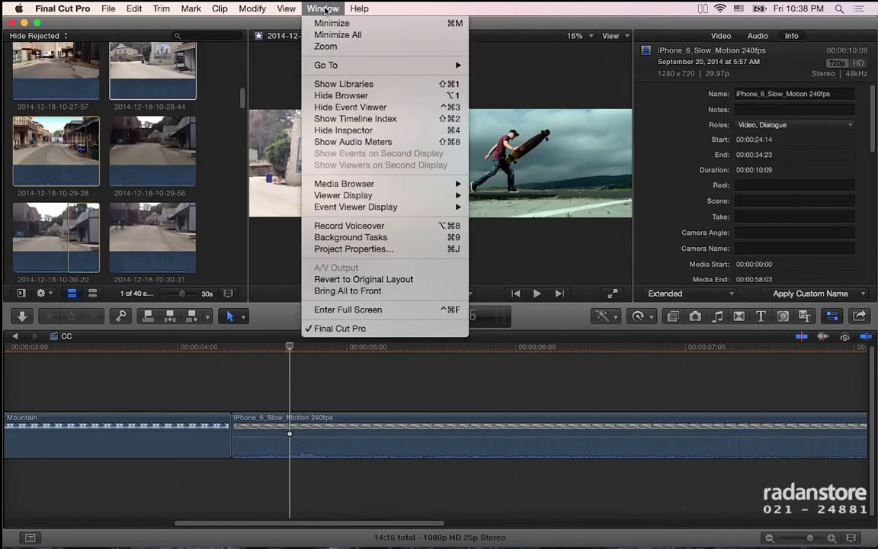
pyautogui.click(350, 132)
pyautogui.click(323, 8)
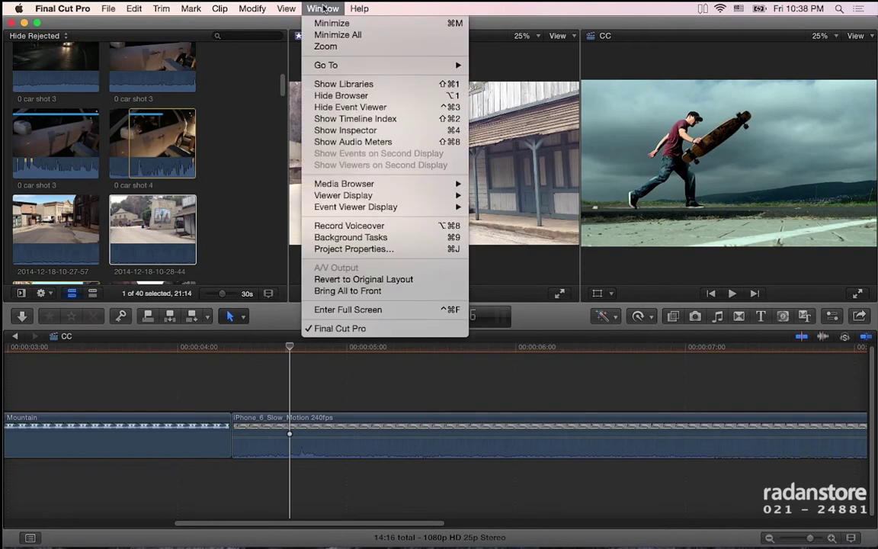
# Show the Libraries sidebar, hide it again, and dismiss the Window menu unused.
pyautogui.click(345, 84)
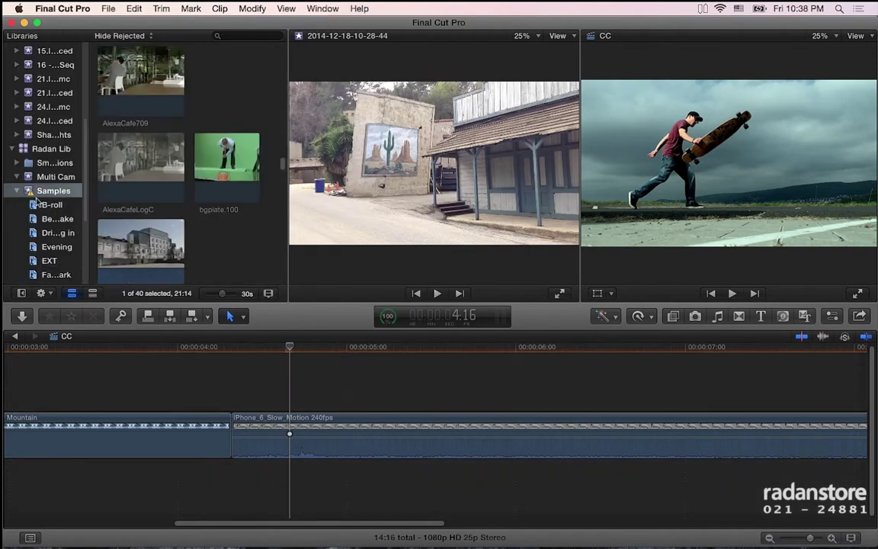
pyautogui.click(323, 8)
pyautogui.click(192, 116)
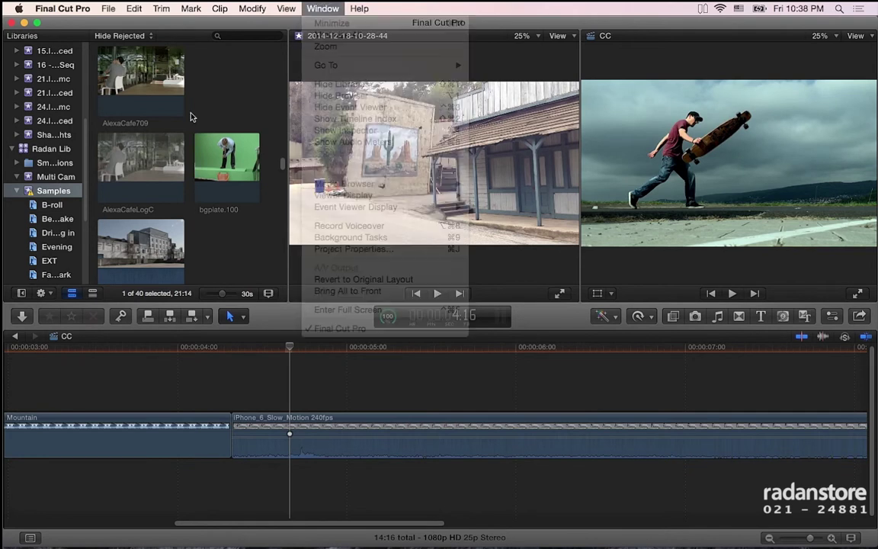
pyautogui.click(324, 8)
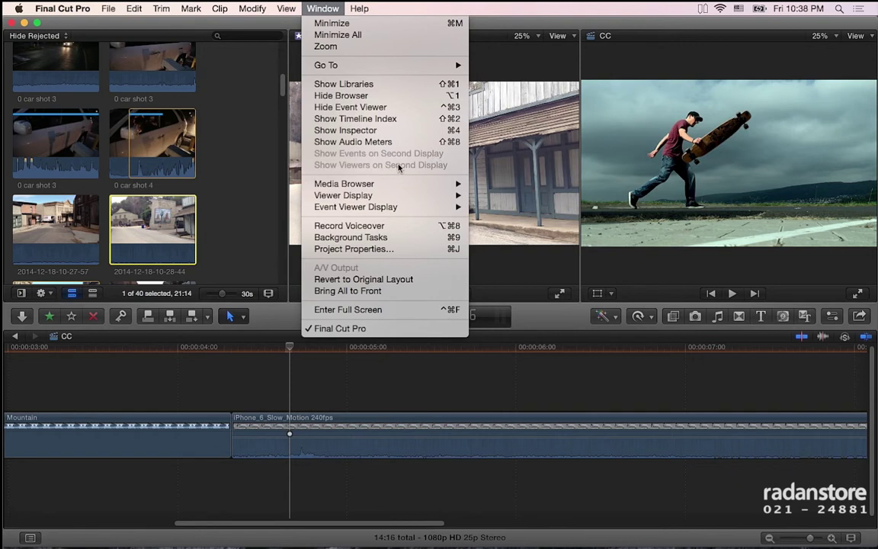
pyautogui.click(534, 253)
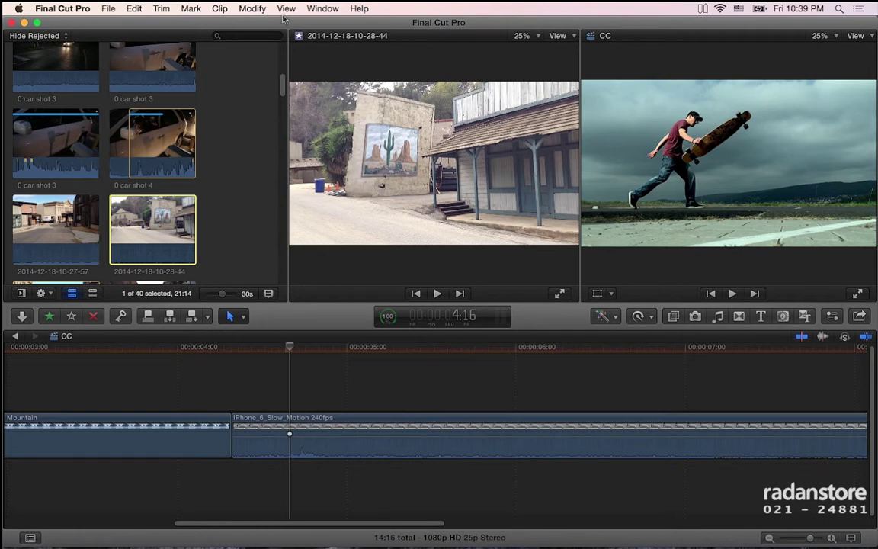
# Browse the Viewer Display and Event Viewer Display submenus, briefly checking the CC viewer's View options.
pyautogui.click(324, 8)
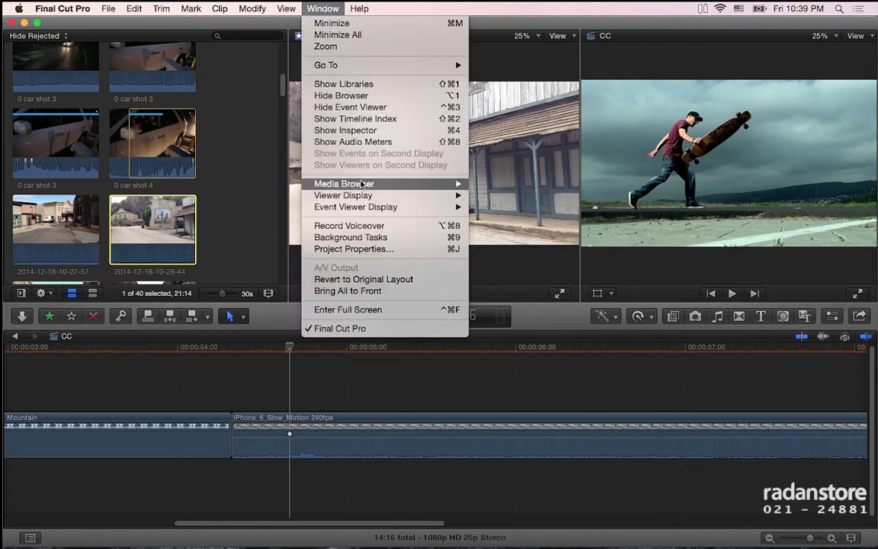
pyautogui.moveTo(344, 184)
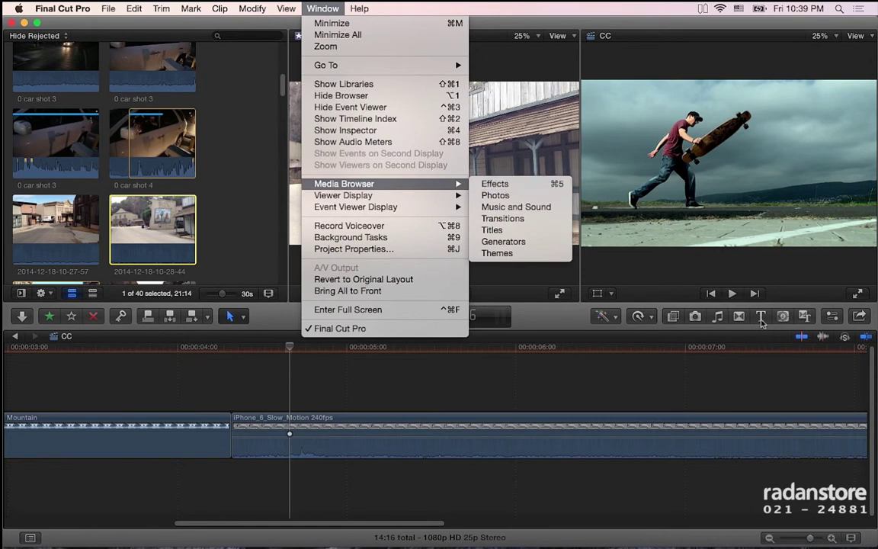
pyautogui.moveTo(385, 195)
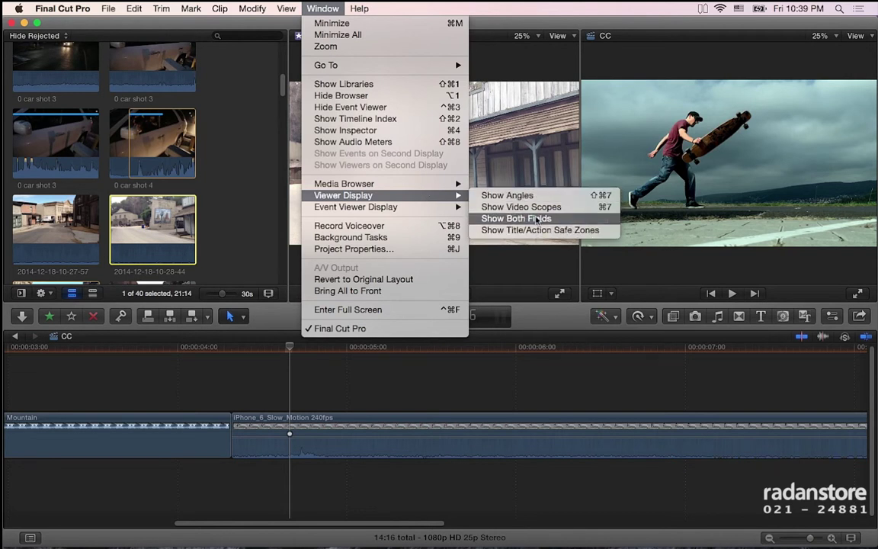
pyautogui.click(873, 39)
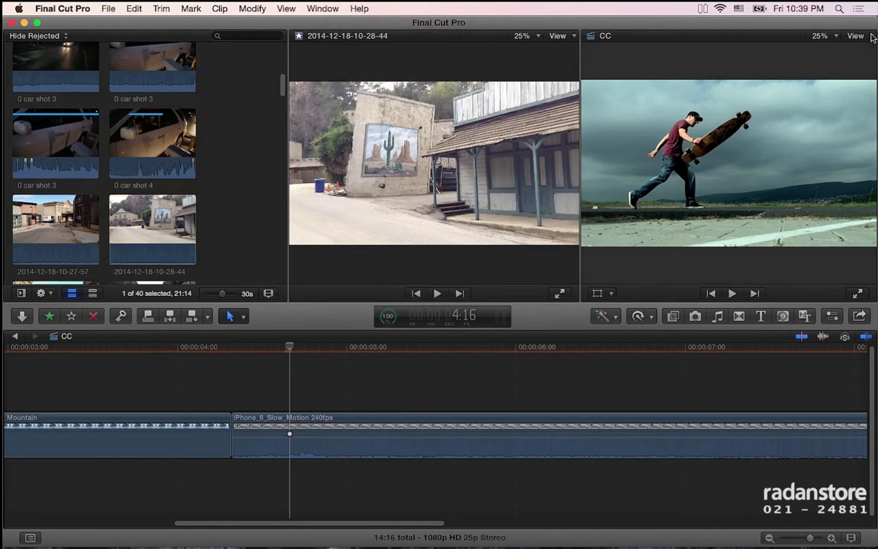
pyautogui.click(870, 36)
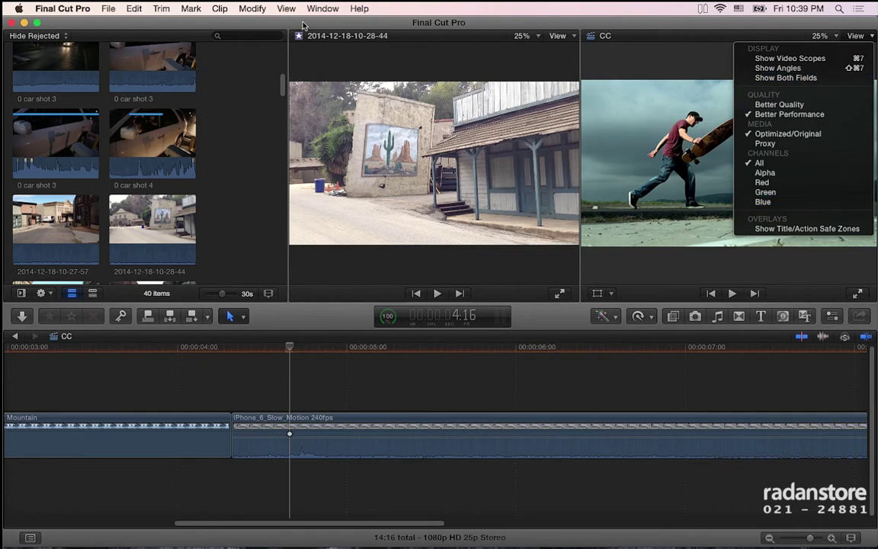
pyautogui.click(323, 9)
pyautogui.click(322, 8)
pyautogui.moveTo(379, 201)
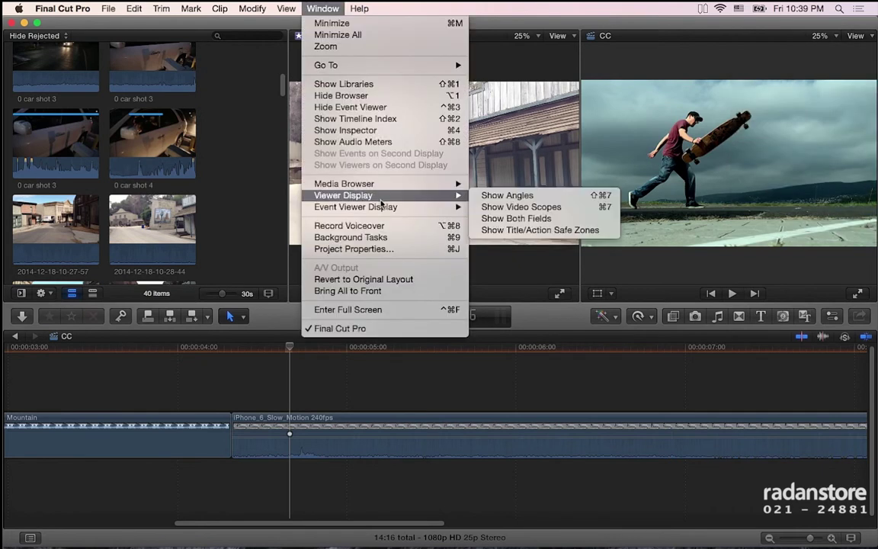
pyautogui.moveTo(410, 215)
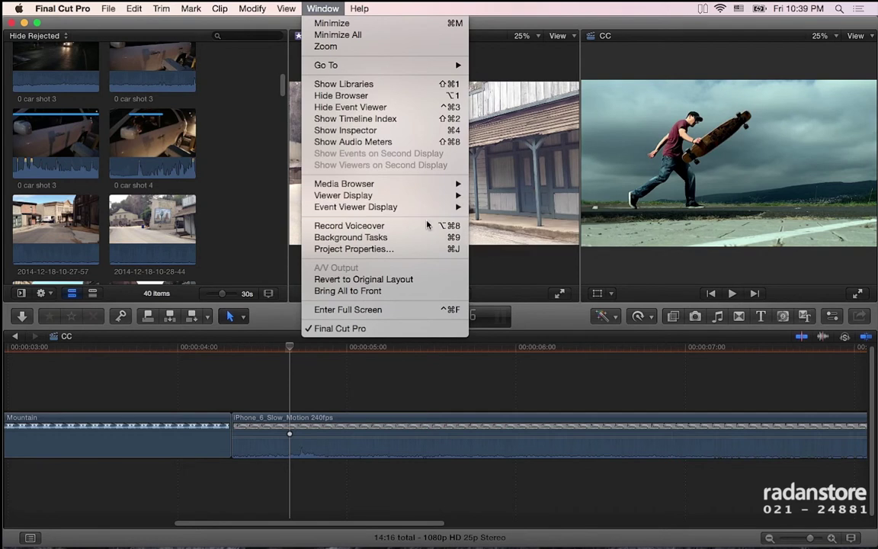
pyautogui.click(359, 226)
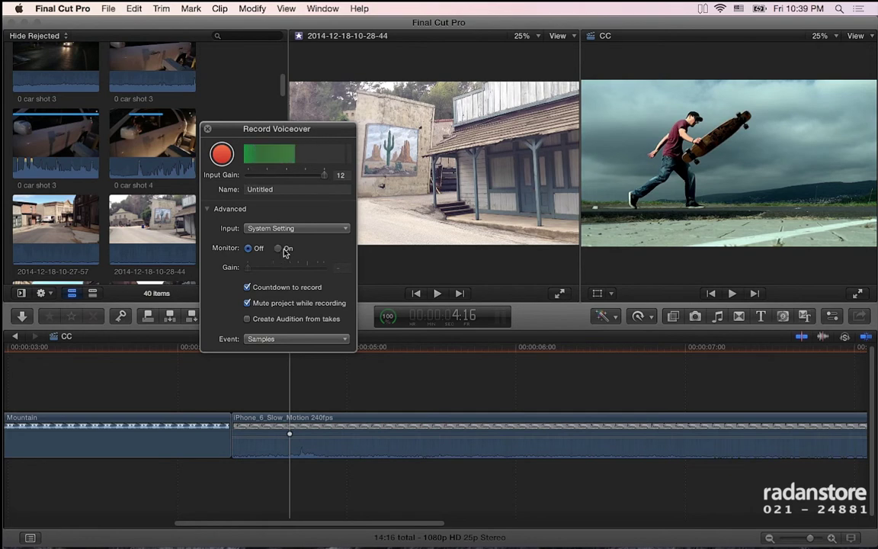
pyautogui.click(308, 229)
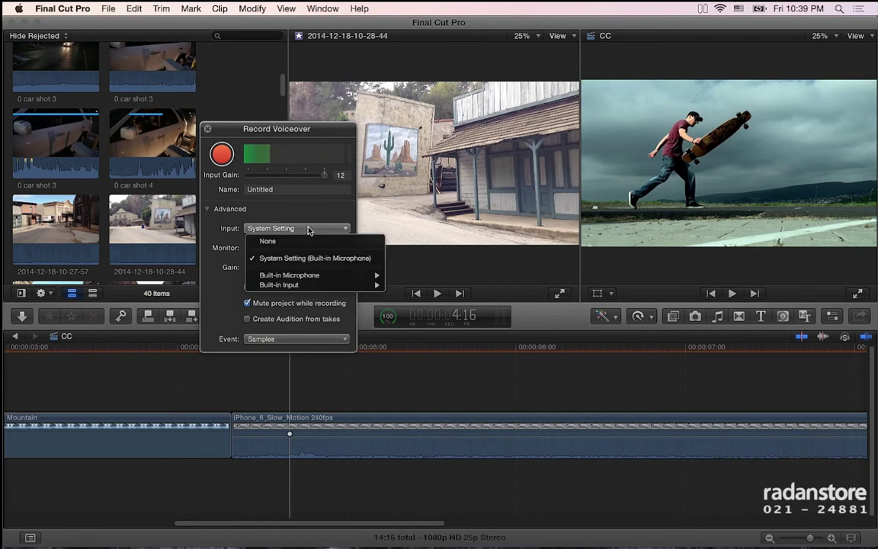
pyautogui.click(280, 208)
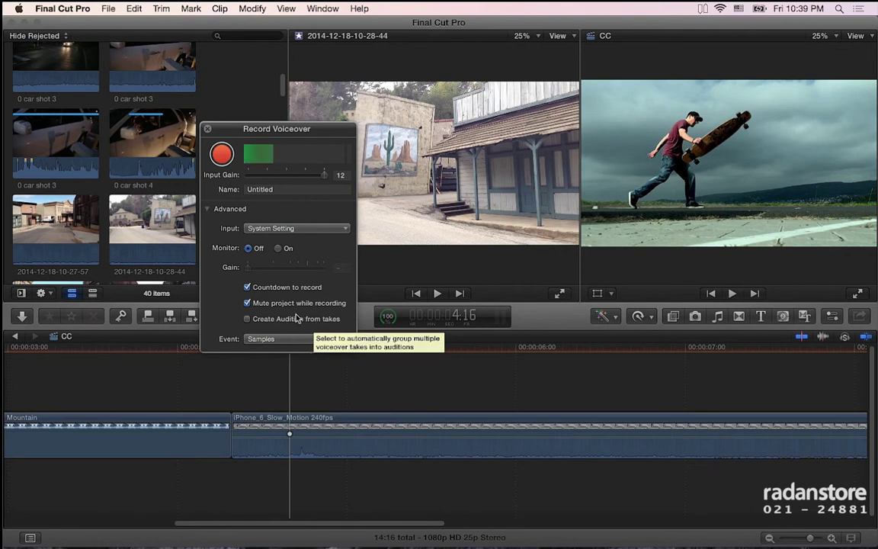
pyautogui.click(311, 339)
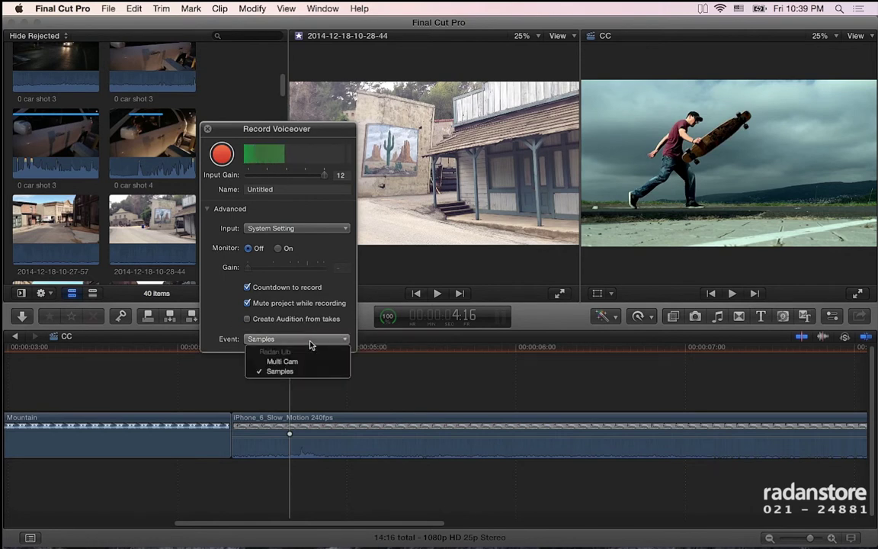
pyautogui.click(217, 341)
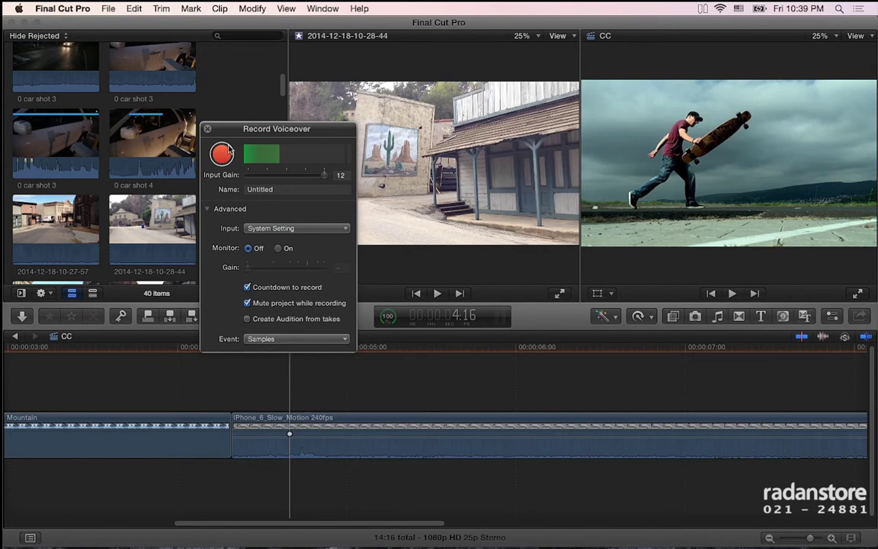
pyautogui.click(209, 131)
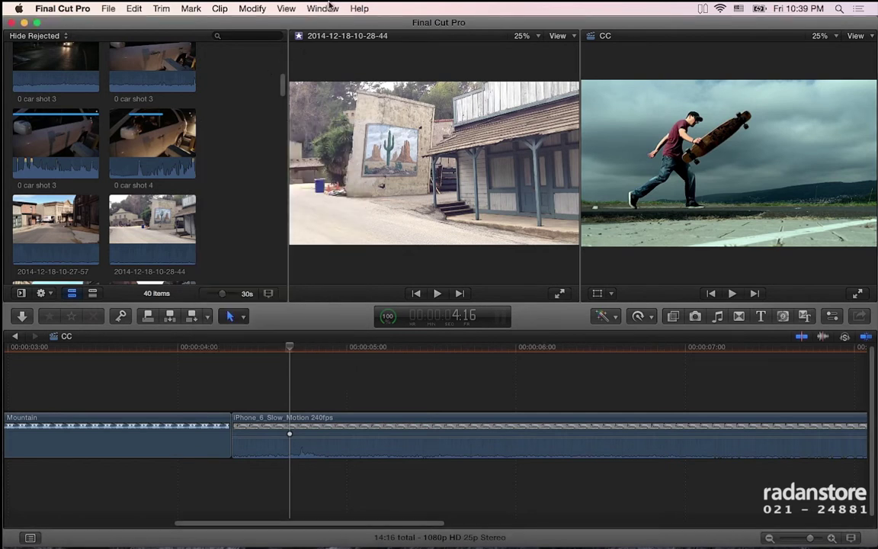
pyautogui.click(327, 8)
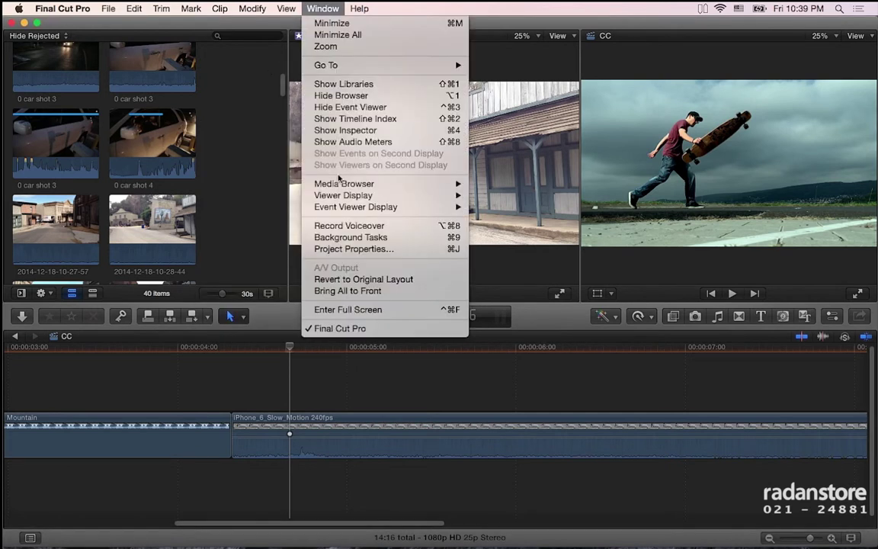
# Check that Background Tasks are idle, close that list, and show the Inspector.
pyautogui.click(385, 239)
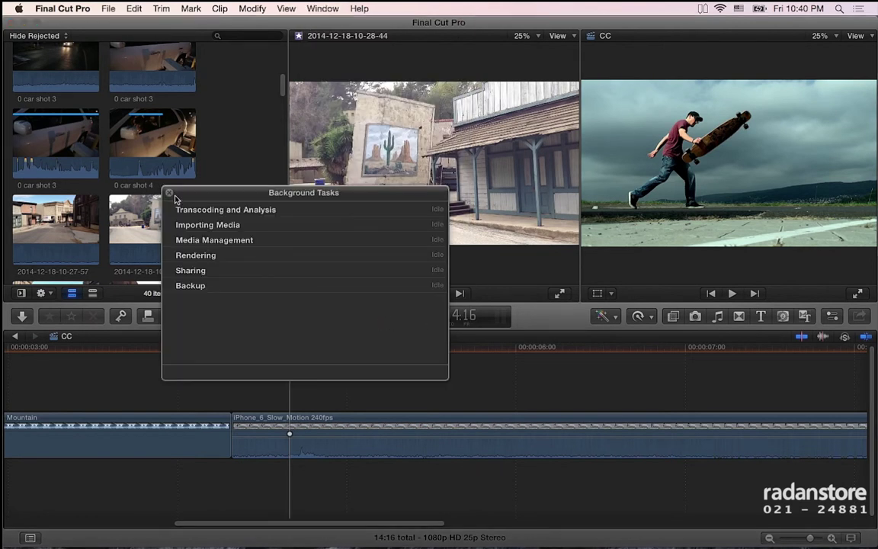
pyautogui.click(169, 192)
pyautogui.click(323, 8)
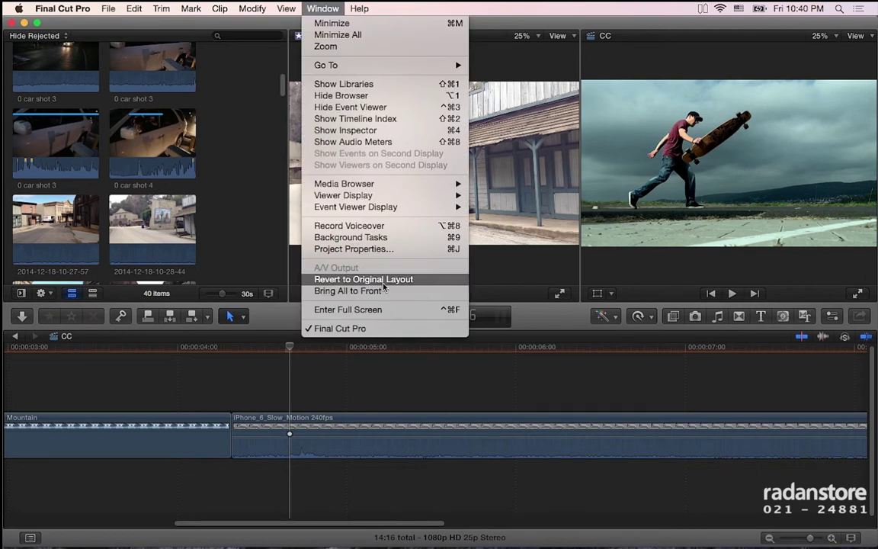
pyautogui.click(355, 250)
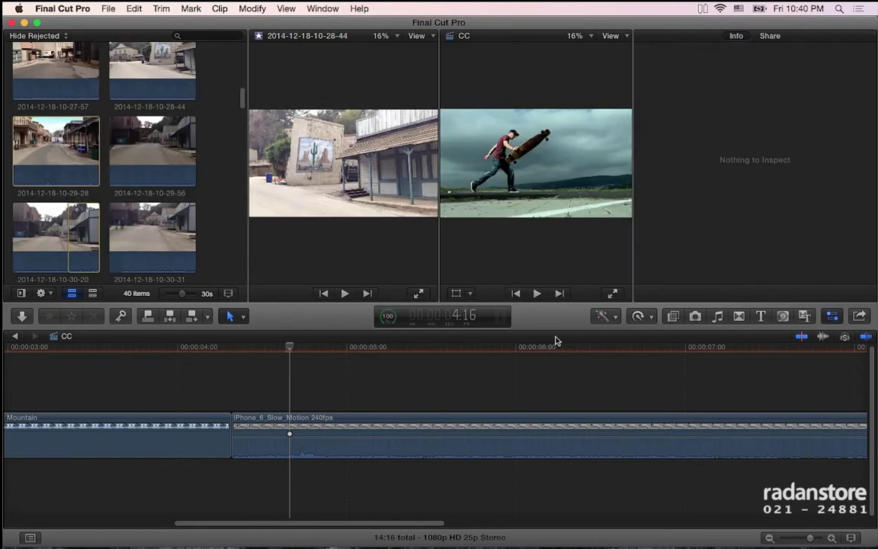
# Review the CC project's 1080p HD 25p properties and cancel without changes.
pyautogui.click(729, 185)
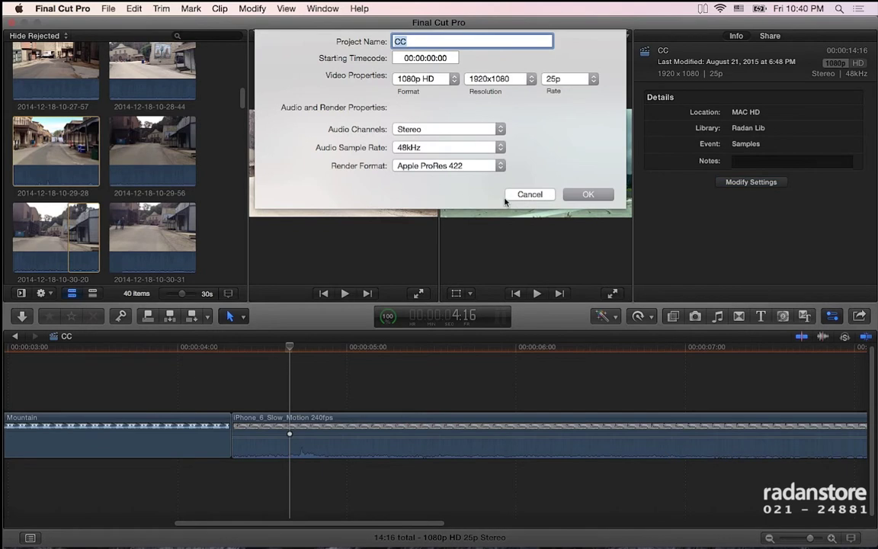
pyautogui.click(537, 194)
pyautogui.click(323, 8)
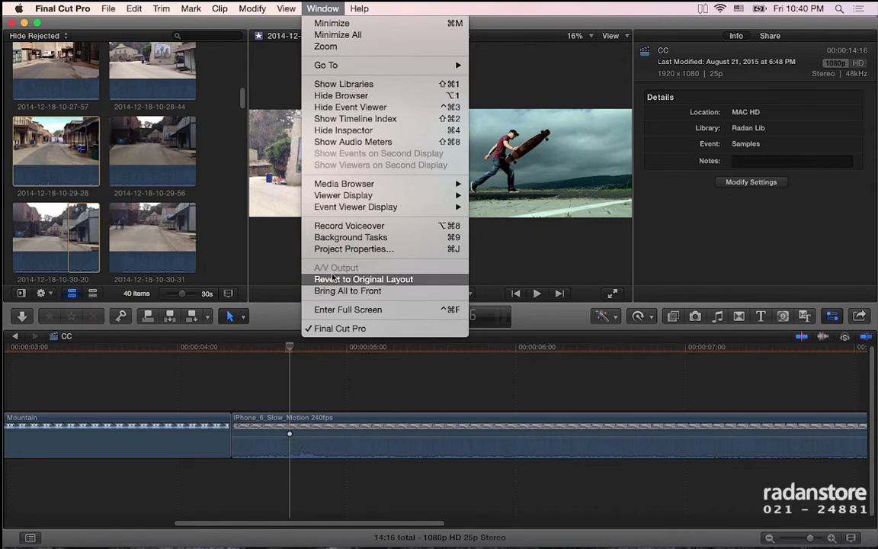
# Apply Revert to Original Layout, then reopen the Window menu showing Bring All to Front.
pyautogui.click(414, 280)
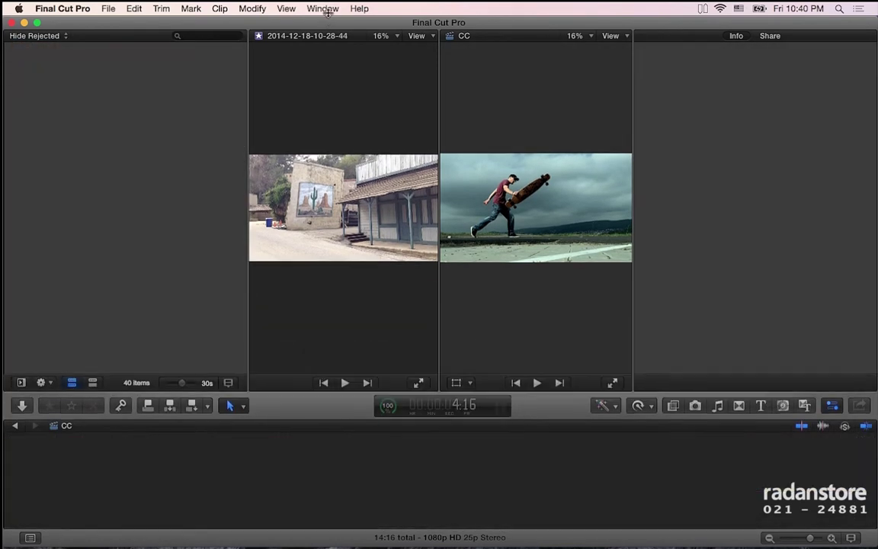
pyautogui.click(327, 10)
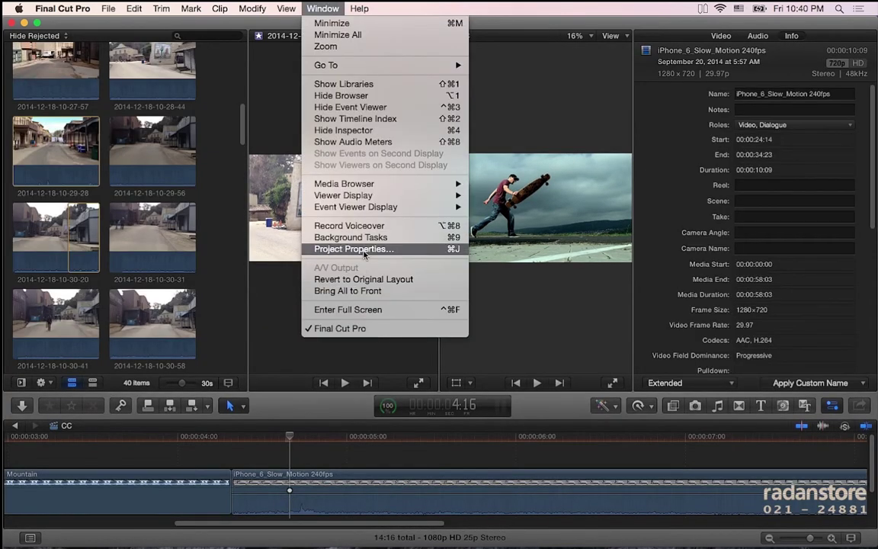
pyautogui.click(369, 280)
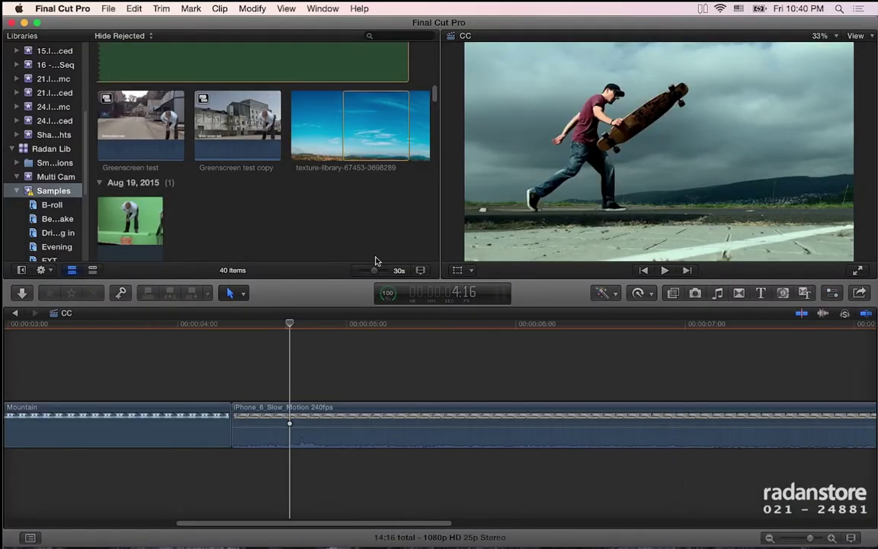
pyautogui.click(322, 8)
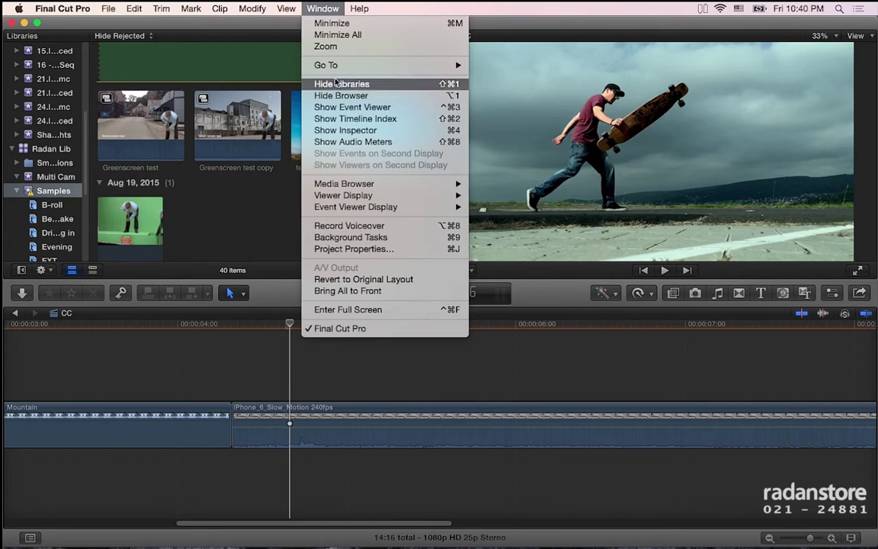